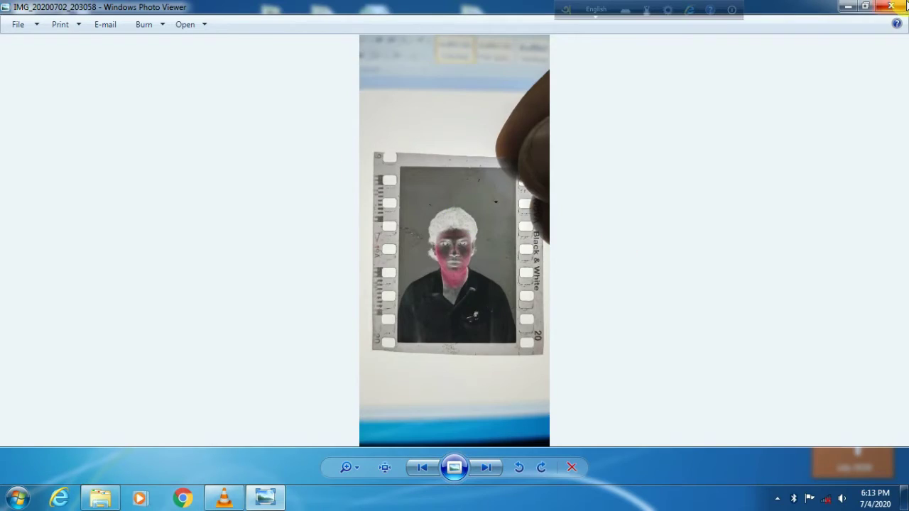
Close Windows Photo Viewer and open IMG_20200702_203058.jpg in Photoshop by dragging it in.
{"action": "left_click", "coordinate": [890, 7]}
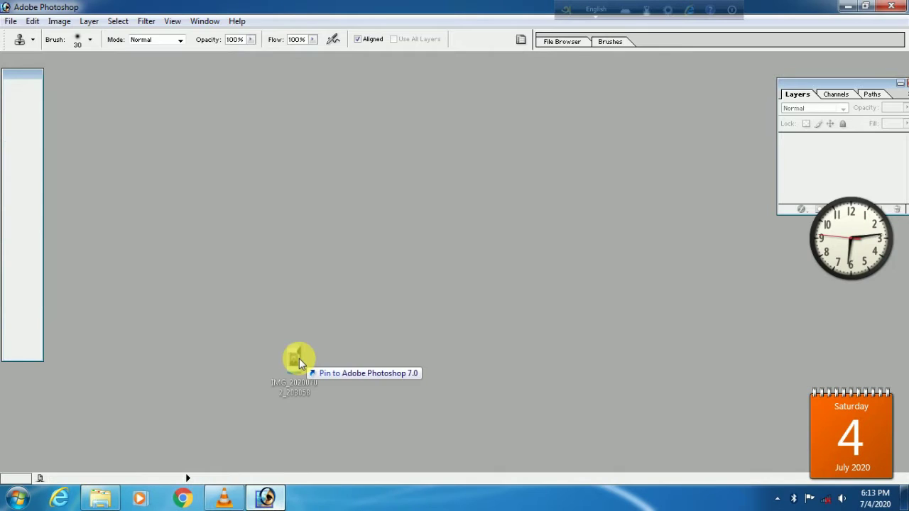
{"action": "left_click_drag", "start_coordinate": [251, 161], "coordinate": [299, 358]}
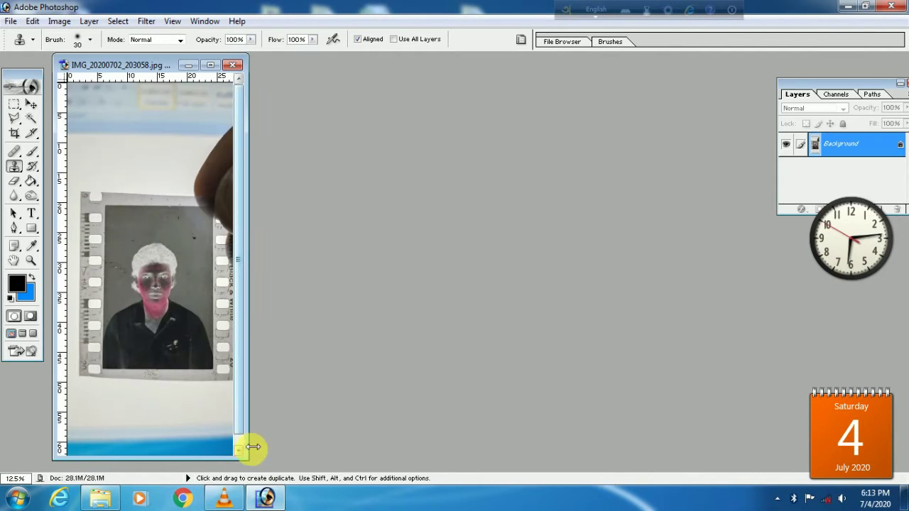
Crop the negative to just the portrait frame (4 × 6 in, 300 ppi) and fit it on screen.
{"action": "left_click_drag", "start_coordinate": [246, 463], "coordinate": [669, 471]}
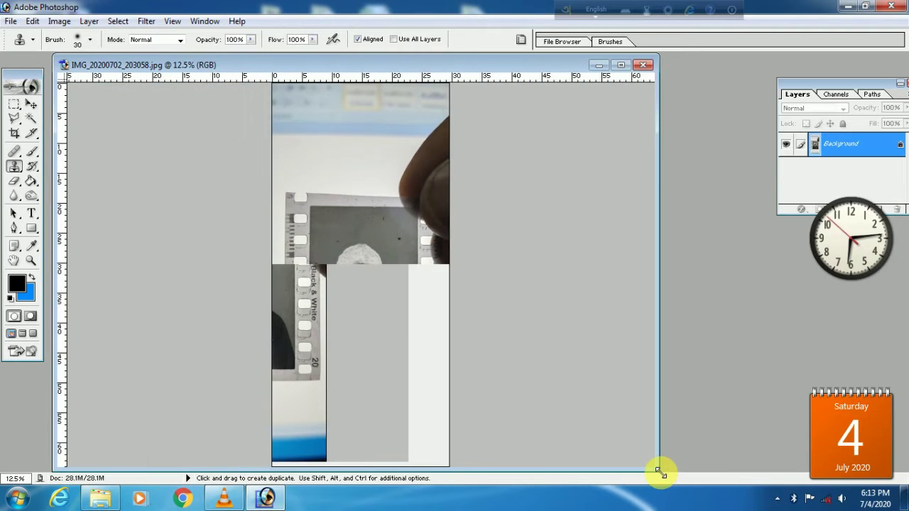
{"action": "left_click", "coordinate": [15, 133]}
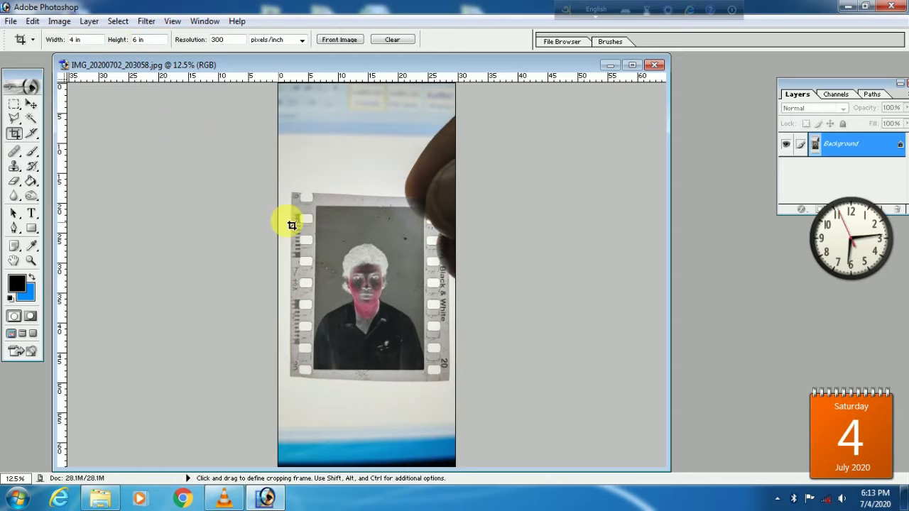
{"action": "left_click_drag", "start_coordinate": [317, 208], "coordinate": [470, 367]}
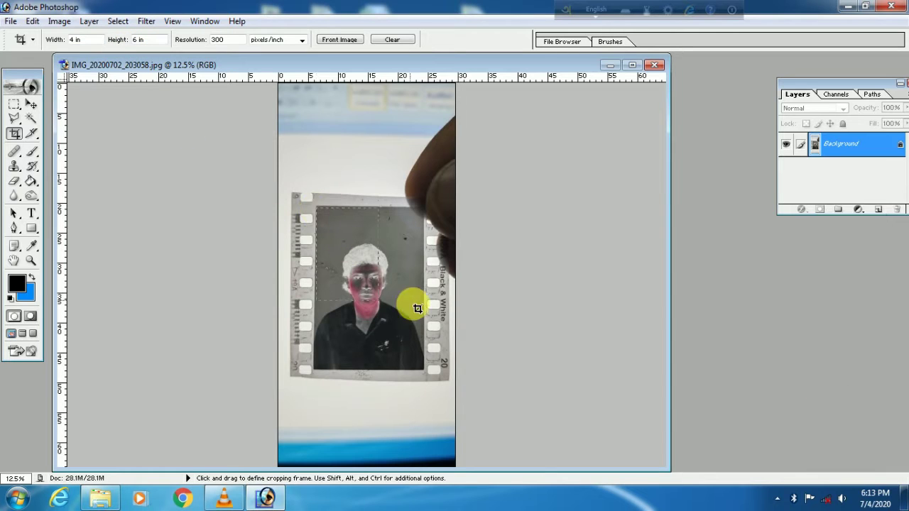
{"action": "left_click_drag", "start_coordinate": [473, 370], "coordinate": [469, 367]}
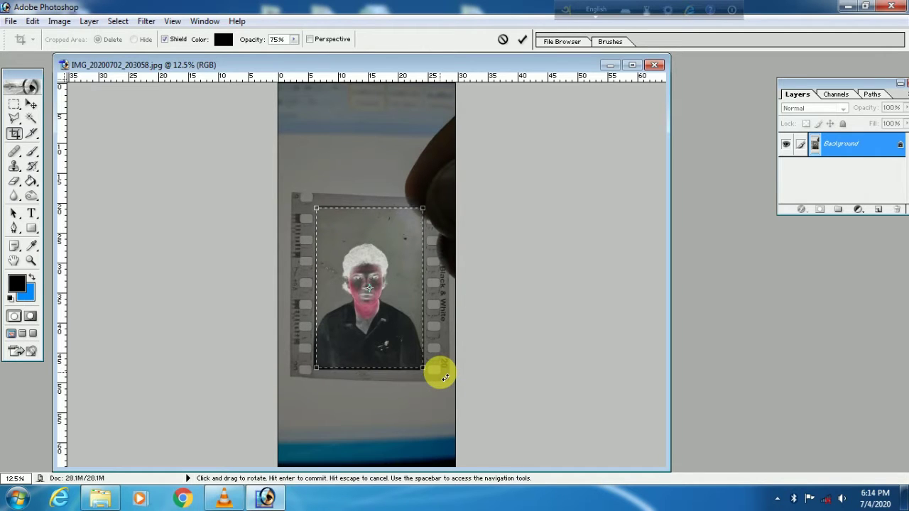
{"action": "key", "text": "Return"}
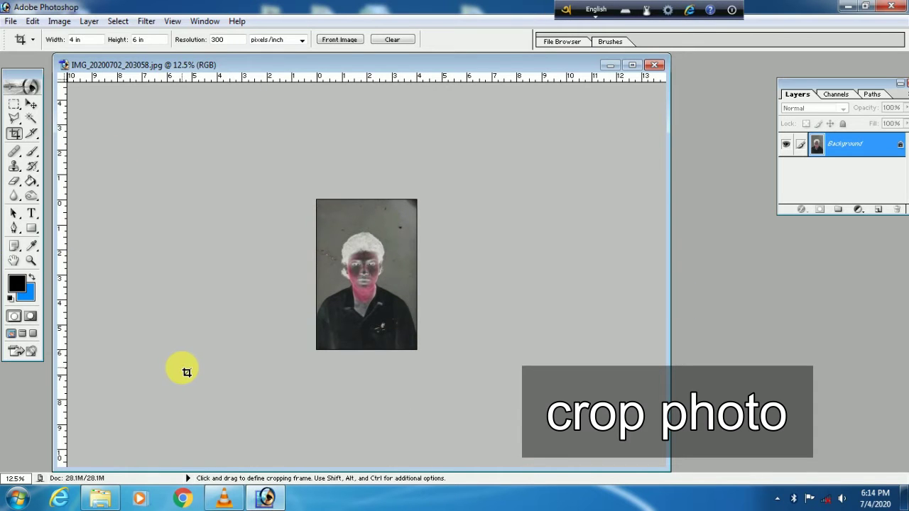
{"action": "key", "text": "ctrl+0"}
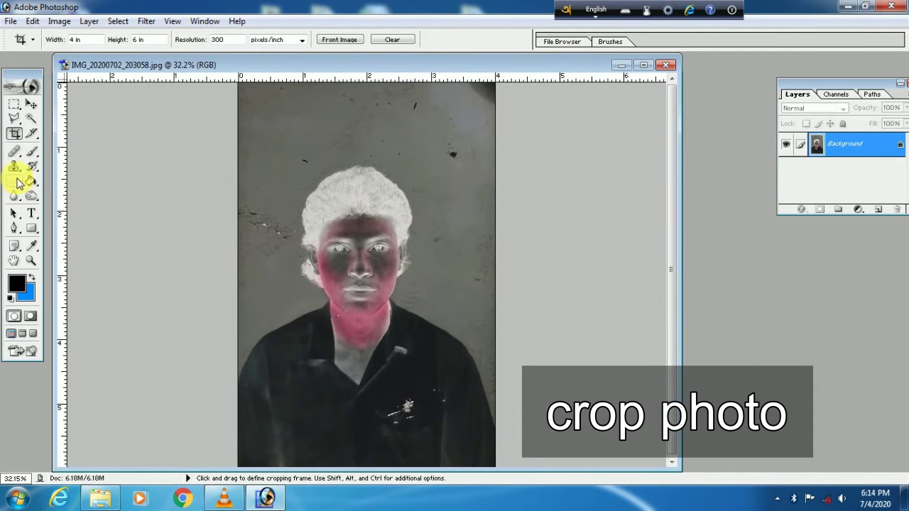
Set up the Clone Stamp with an 88 px brush and clone out specks beside the head.
{"action": "left_click", "coordinate": [14, 167]}
{"action": "right_click", "coordinate": [492, 194]}
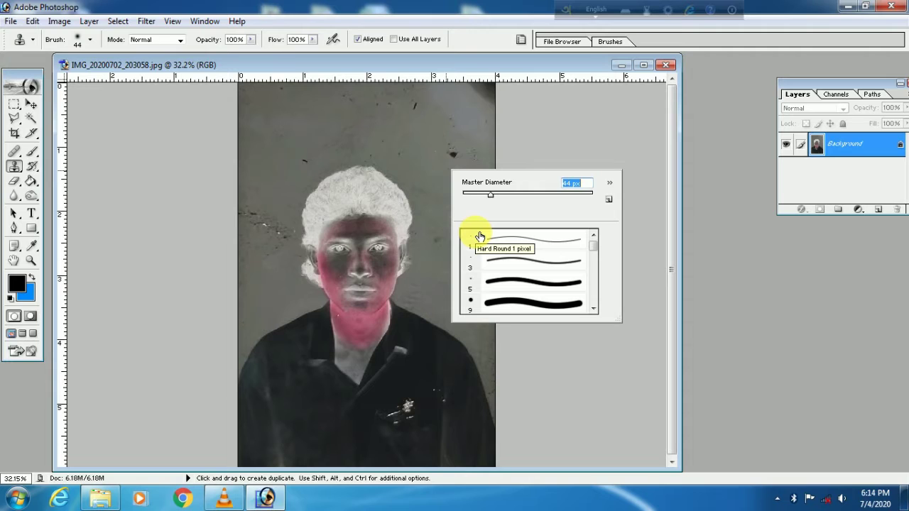
{"action": "left_click_drag", "start_coordinate": [490, 195], "coordinate": [499, 195]}
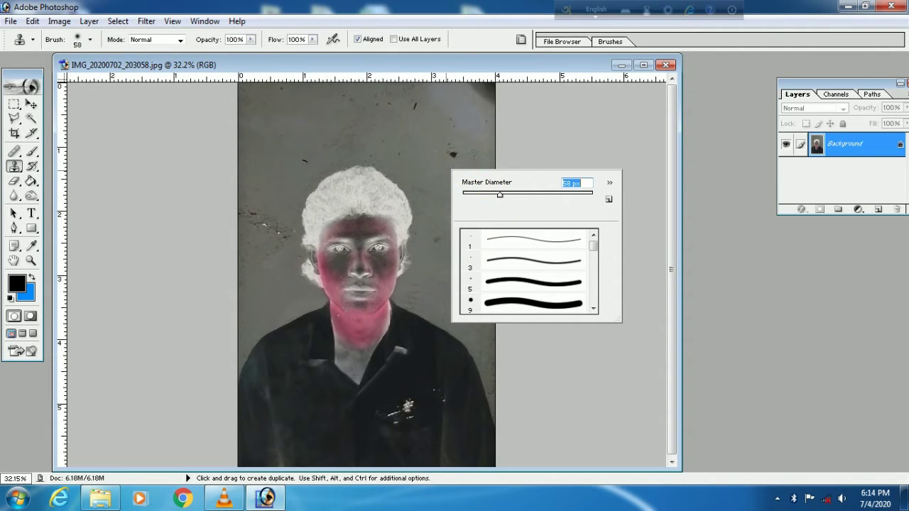
{"action": "left_click", "coordinate": [439, 159]}
{"action": "right_click", "coordinate": [436, 158]}
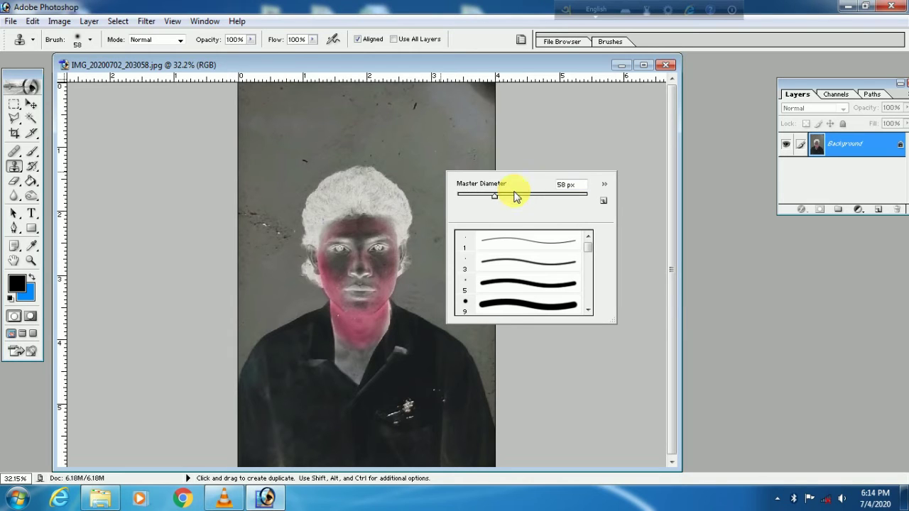
{"action": "left_click", "coordinate": [412, 123]}
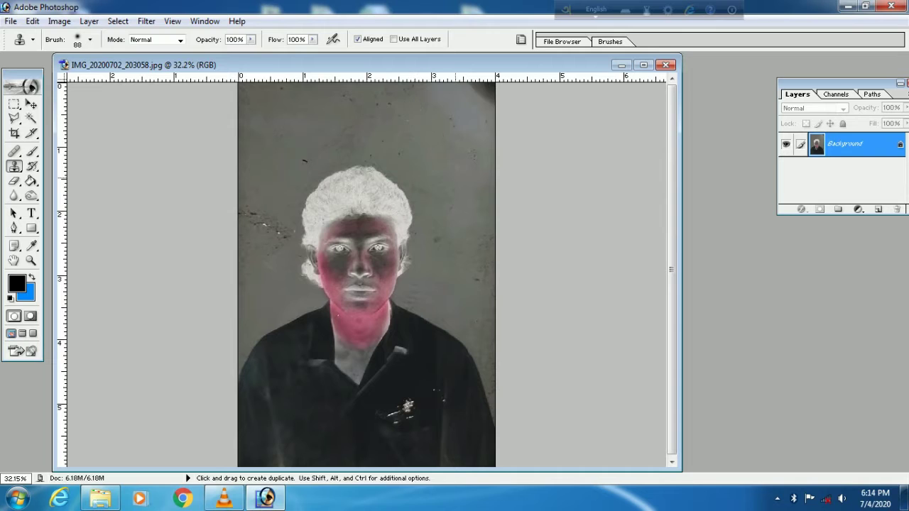
{"action": "mouse_move", "coordinate": [461, 283]}
{"action": "left_mouse_down"}
{"action": "mouse_move", "coordinate": [471, 270]}
{"action": "mouse_move", "coordinate": [426, 267]}
{"action": "left_mouse_up"}
Enlarge the clone brush to 155 px and set a source in the top-right background.
{"action": "left_click", "coordinate": [287, 256], "text": "alt"}
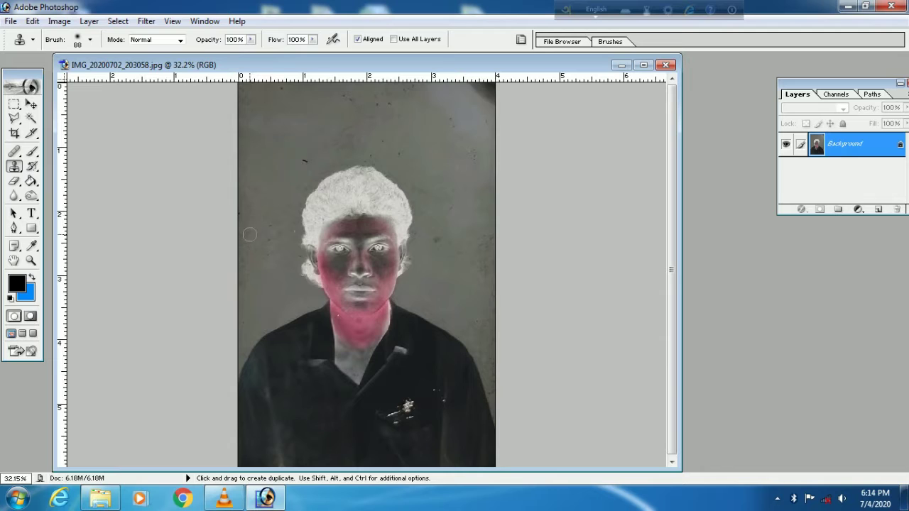
{"action": "right_click", "coordinate": [460, 108]}
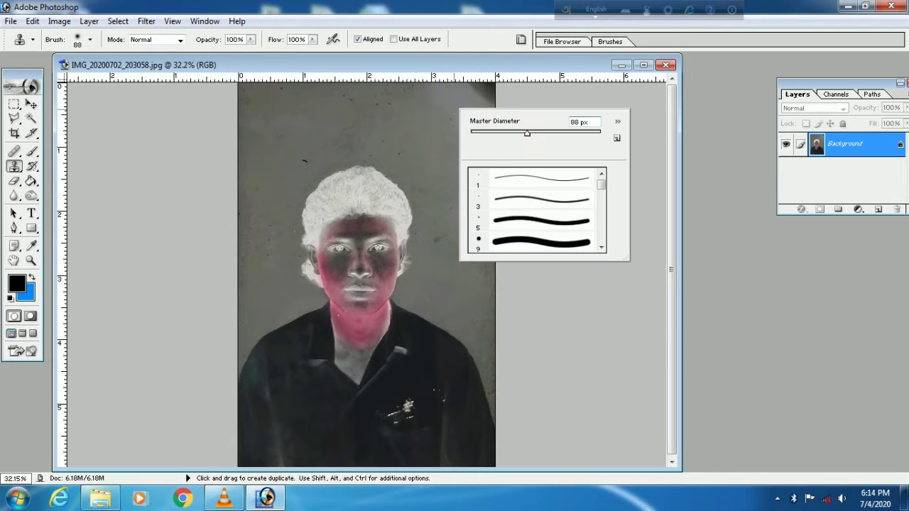
{"action": "left_click", "coordinate": [552, 133]}
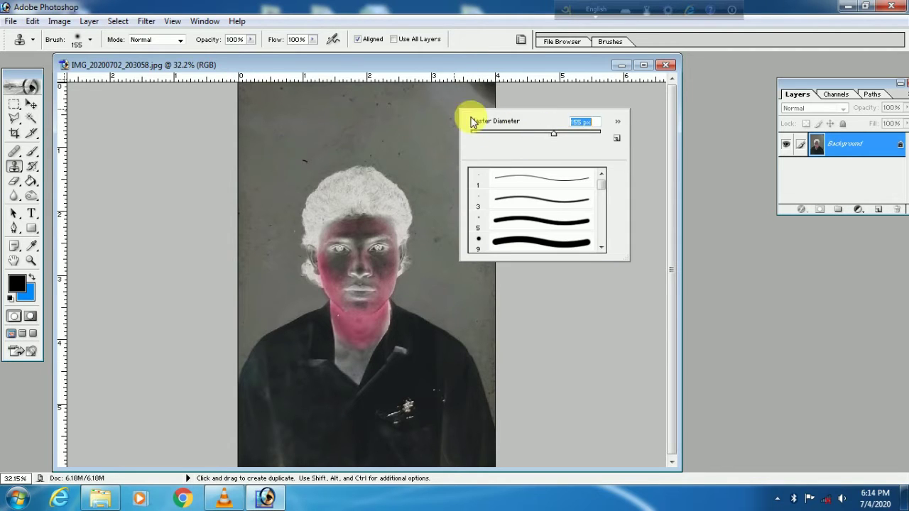
{"action": "left_click", "coordinate": [420, 121]}
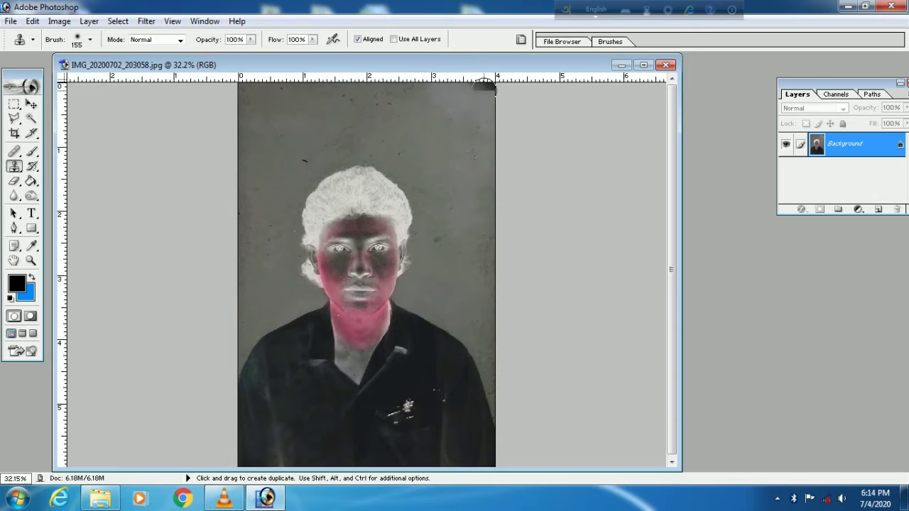
{"action": "key", "text": "ctrl+minus"}
{"action": "left_click", "coordinate": [436, 165], "text": "alt"}
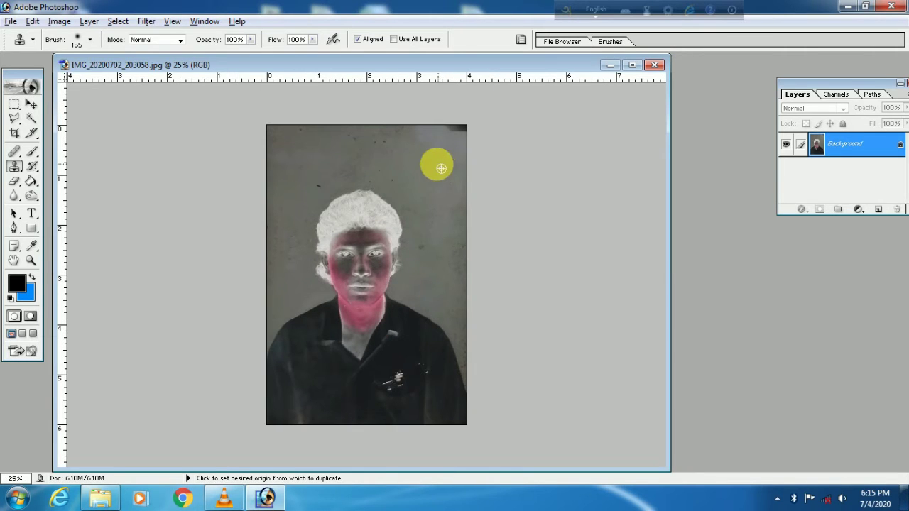
Clone over specks in the top-right corner, the upper background and the jacket.
{"action": "left_click", "coordinate": [428, 154], "text": "alt"}
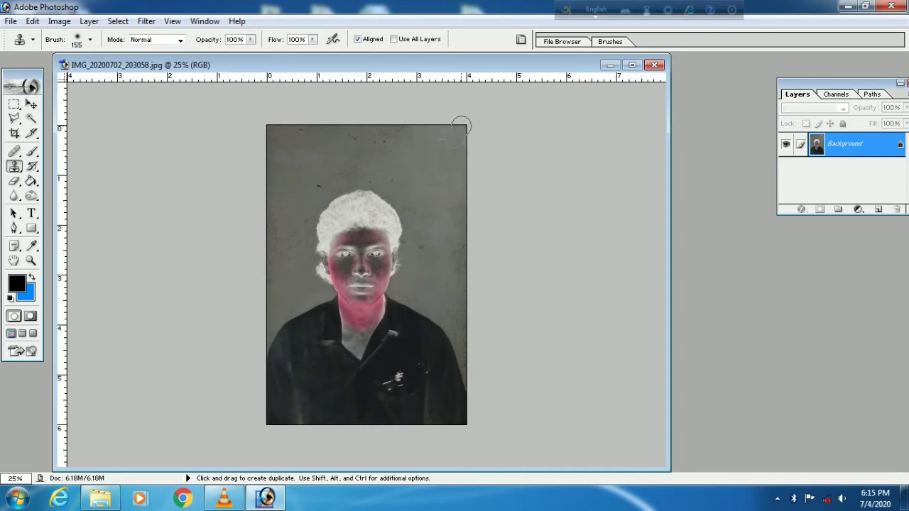
{"action": "left_click", "coordinate": [306, 181], "text": "alt"}
{"action": "left_click", "coordinate": [338, 158], "text": "alt"}
{"action": "left_click", "coordinate": [413, 256], "text": "alt"}
{"action": "left_click", "coordinate": [393, 369], "text": "alt"}
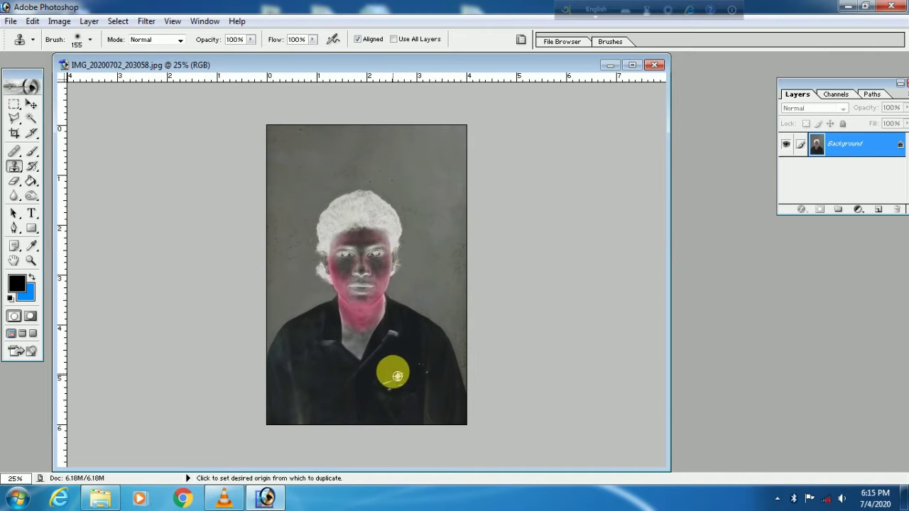
Zoom in on the jacket, shrink the brush to 94 px and paint out the bright white spots.
{"action": "key", "text": "ctrl+plus"}
{"action": "key", "text": "ctrl+plus"}
{"action": "key", "text": "ctrl+plus"}
{"action": "scroll", "coordinate": [426, 320], "scroll_direction": "down", "scroll_amount": 5}
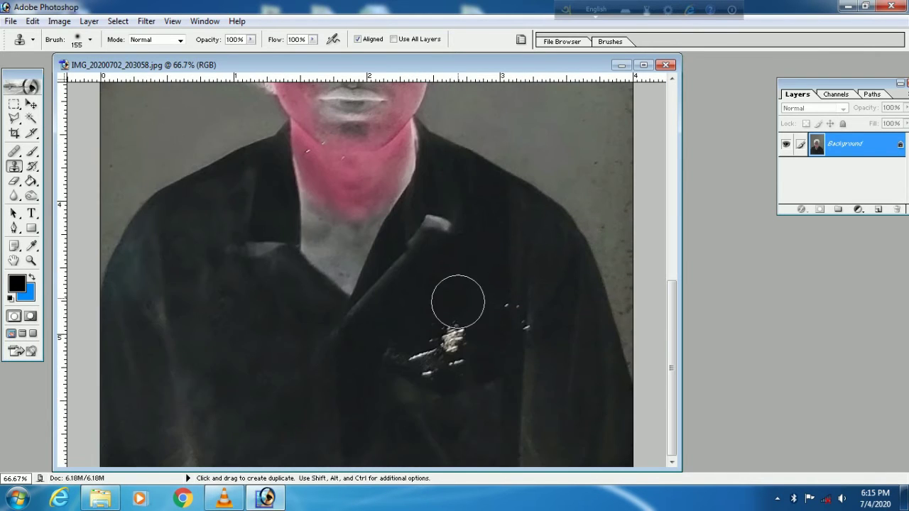
{"action": "right_click", "coordinate": [468, 293]}
{"action": "left_click_drag", "start_coordinate": [561, 314], "coordinate": [538, 314]}
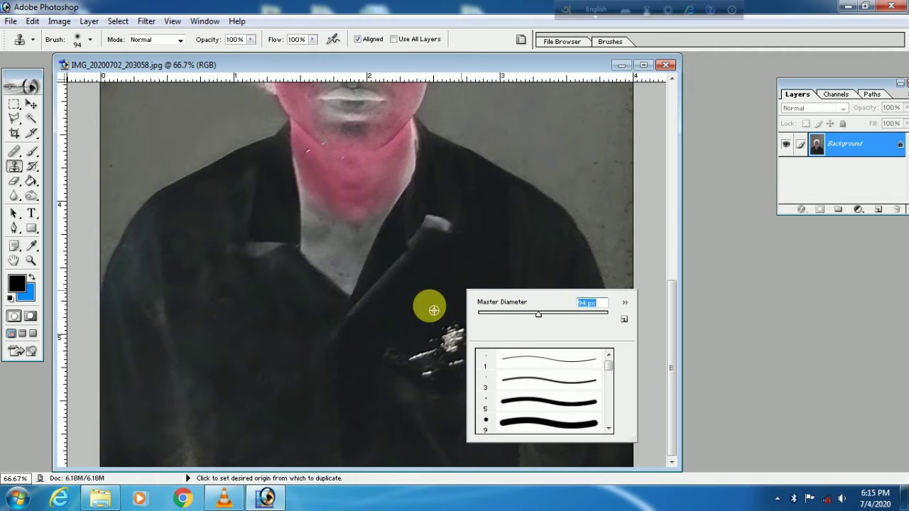
{"action": "key", "text": "Return"}
{"action": "left_click", "coordinate": [423, 358]}
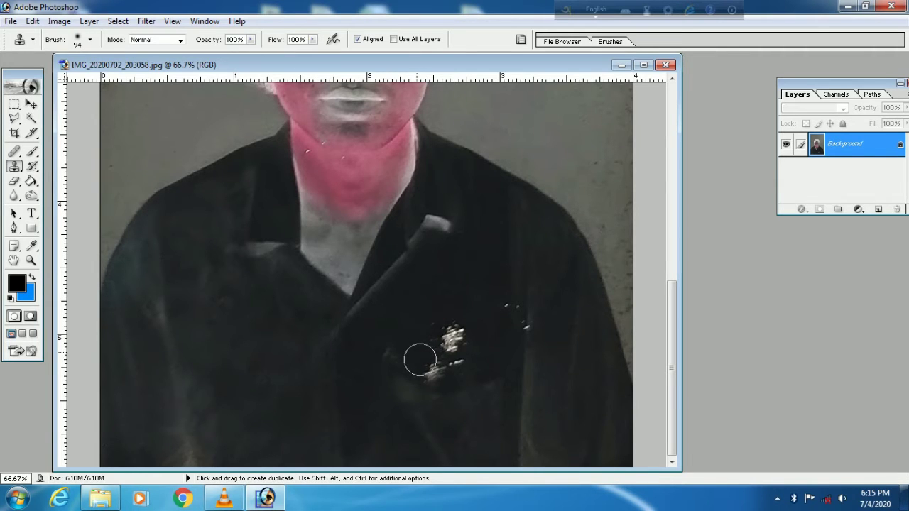
{"action": "left_click_drag", "start_coordinate": [428, 367], "coordinate": [444, 331]}
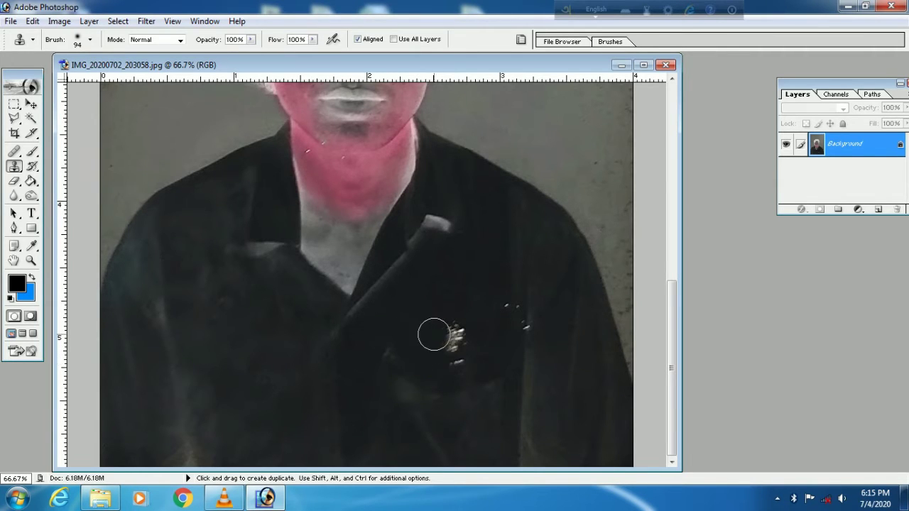
Reduce the brush to 34 px and clone away the remaining white specks on the jacket.
{"action": "left_click", "coordinate": [471, 301], "text": "alt"}
{"action": "left_click_drag", "start_coordinate": [462, 339], "coordinate": [450, 355]}
{"action": "left_click", "coordinate": [502, 331], "text": "alt"}
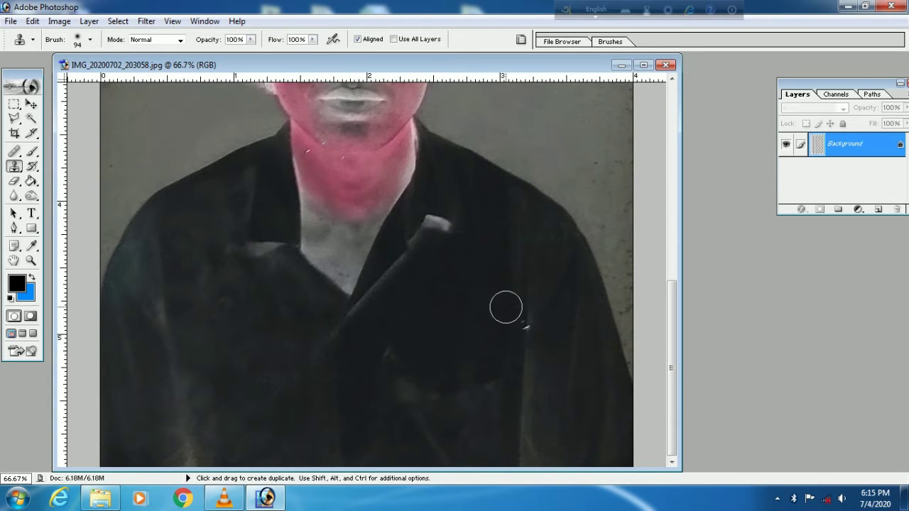
{"action": "left_click_drag", "start_coordinate": [514, 322], "coordinate": [544, 304]}
{"action": "right_click", "coordinate": [539, 304]}
{"action": "left_click", "coordinate": [569, 326]}
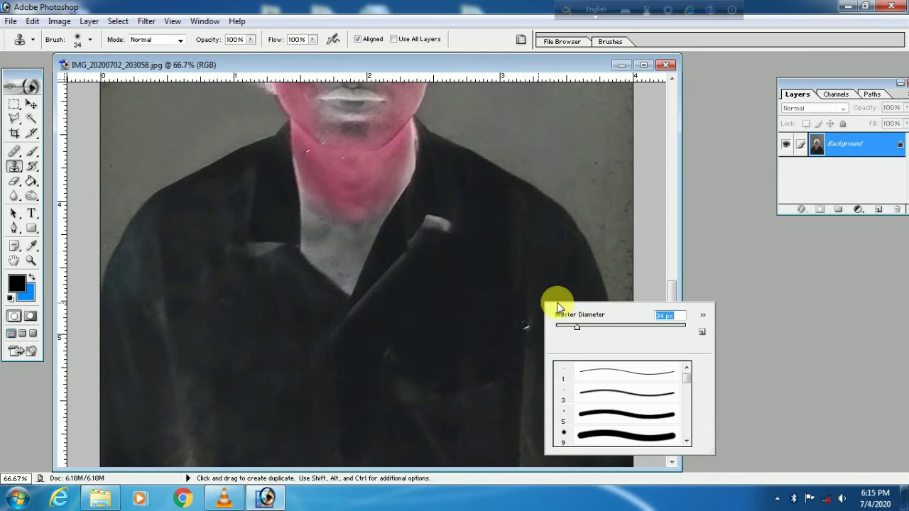
{"action": "left_click", "coordinate": [533, 314]}
{"action": "left_click", "coordinate": [537, 290]}
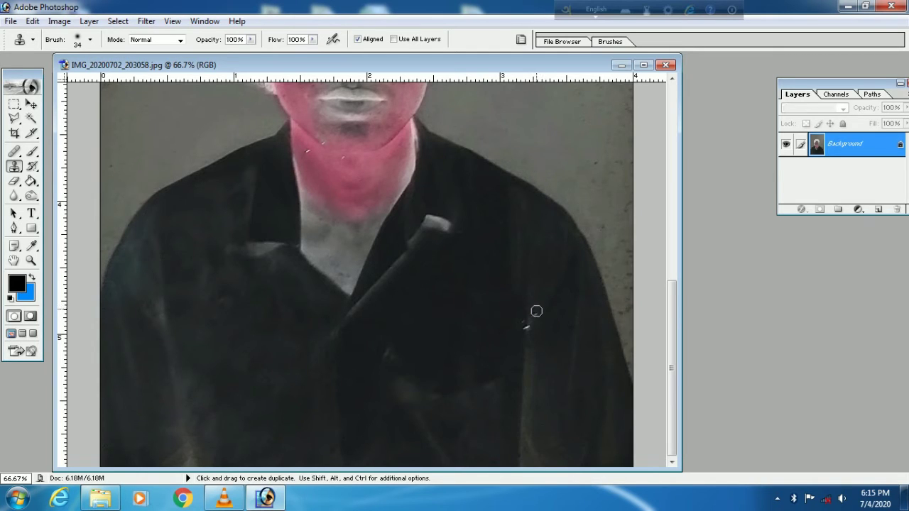
{"action": "left_click", "coordinate": [533, 345]}
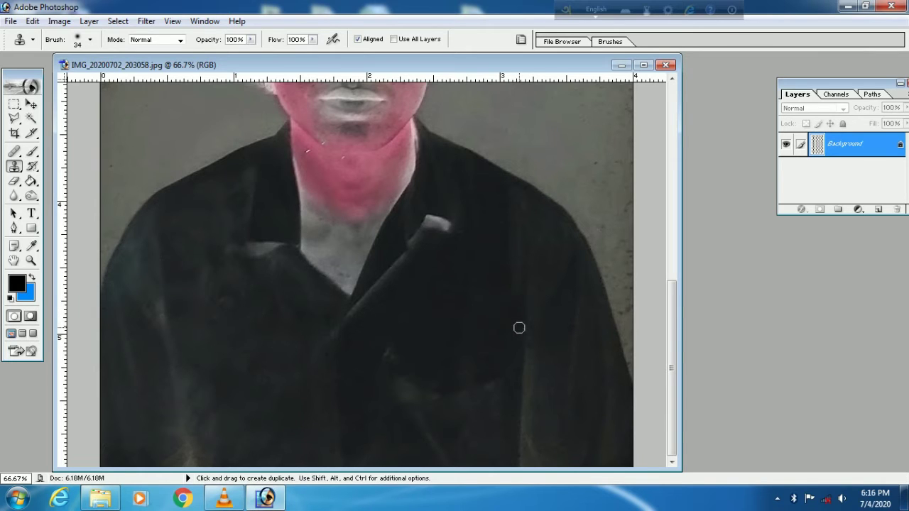
Stamp out the dark blemishes on the neck using a nearby clone source.
{"action": "scroll", "coordinate": [441, 335], "scroll_direction": "up", "scroll_amount": 1}
{"action": "scroll", "coordinate": [441, 335], "scroll_direction": "up", "scroll_amount": 3}
{"action": "left_click", "coordinate": [308, 320], "text": "alt"}
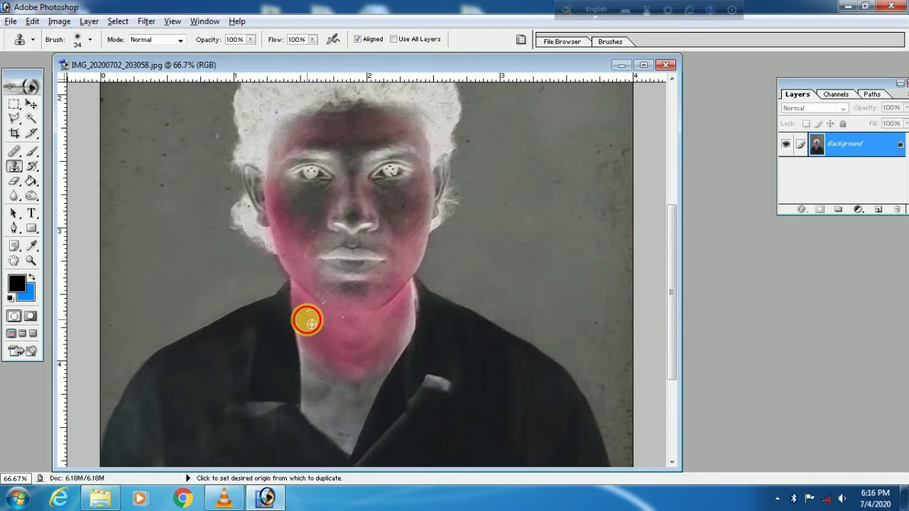
{"action": "left_click", "coordinate": [345, 327]}
{"action": "left_click", "coordinate": [317, 292]}
{"action": "scroll", "coordinate": [298, 315], "scroll_direction": "up", "scroll_amount": 2}
{"action": "scroll", "coordinate": [297, 315], "scroll_direction": "up", "scroll_amount": 2}
Enlarge the clone brush to 97 px and clean the specks along the left edge.
{"action": "left_click", "coordinate": [210, 245], "text": "alt"}
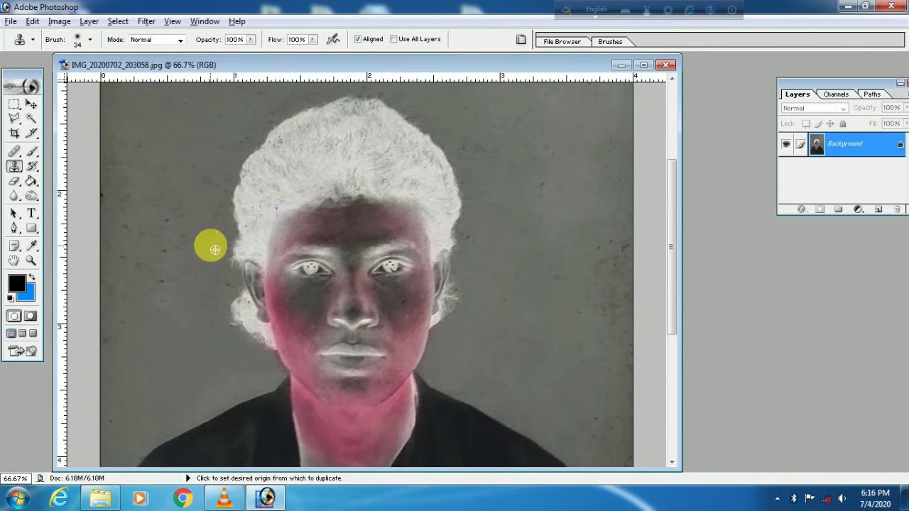
{"action": "left_click", "coordinate": [170, 311], "text": "alt"}
{"action": "left_click", "coordinate": [162, 260], "text": "alt"}
{"action": "left_click", "coordinate": [163, 223], "text": "alt"}
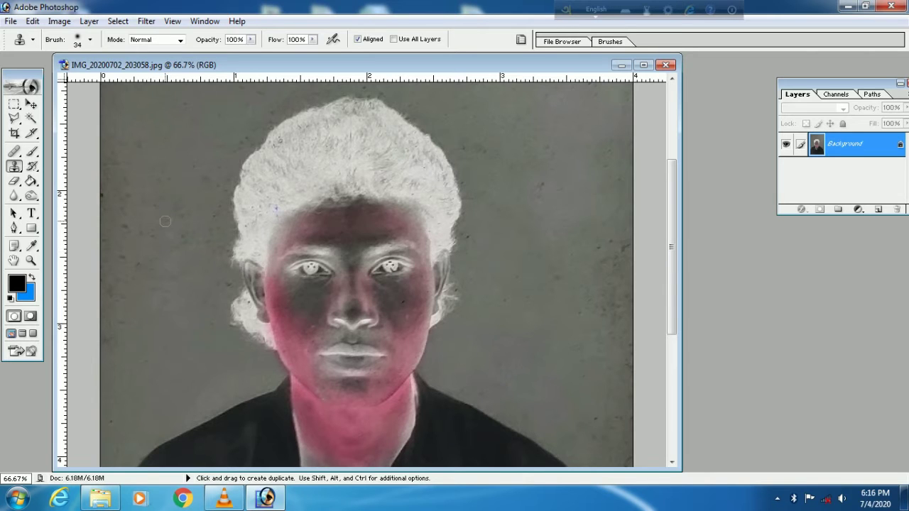
{"action": "right_click", "coordinate": [169, 221]}
{"action": "left_click", "coordinate": [181, 316]}
{"action": "left_click", "coordinate": [129, 351]}
{"action": "mouse_move", "coordinate": [115, 265]}
{"action": "left_mouse_down"}
{"action": "mouse_move", "coordinate": [113, 225]}
{"action": "mouse_move", "coordinate": [137, 277]}
{"action": "mouse_move", "coordinate": [119, 230]}
{"action": "left_mouse_up"}
Clone the specks away down the right edge of the grey background.
{"action": "left_click", "coordinate": [596, 218], "text": "alt"}
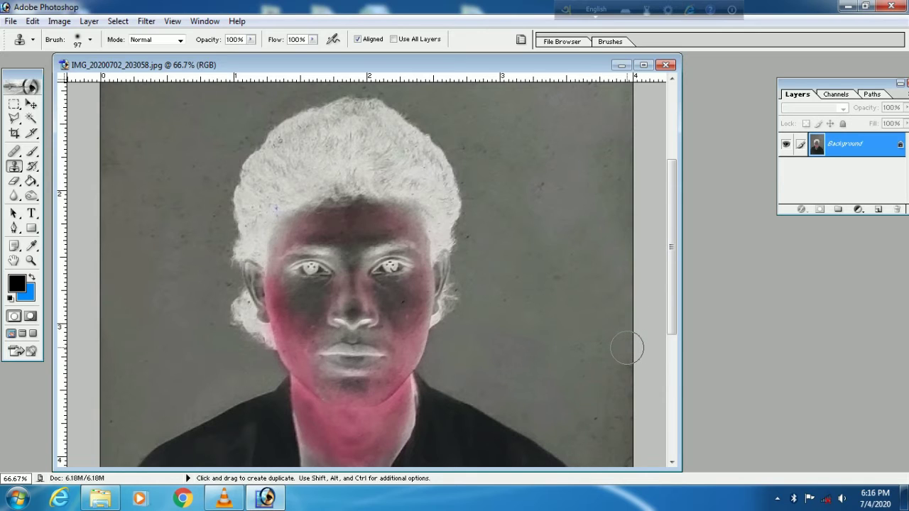
{"action": "scroll", "coordinate": [629, 369], "scroll_direction": "down", "scroll_amount": 5}
{"action": "left_click", "coordinate": [625, 235], "text": "alt"}
{"action": "left_click_drag", "start_coordinate": [630, 264], "coordinate": [627, 365]}
{"action": "scroll", "coordinate": [626, 365], "scroll_direction": "down", "scroll_amount": 1}
{"action": "left_click", "coordinate": [626, 292], "text": "alt"}
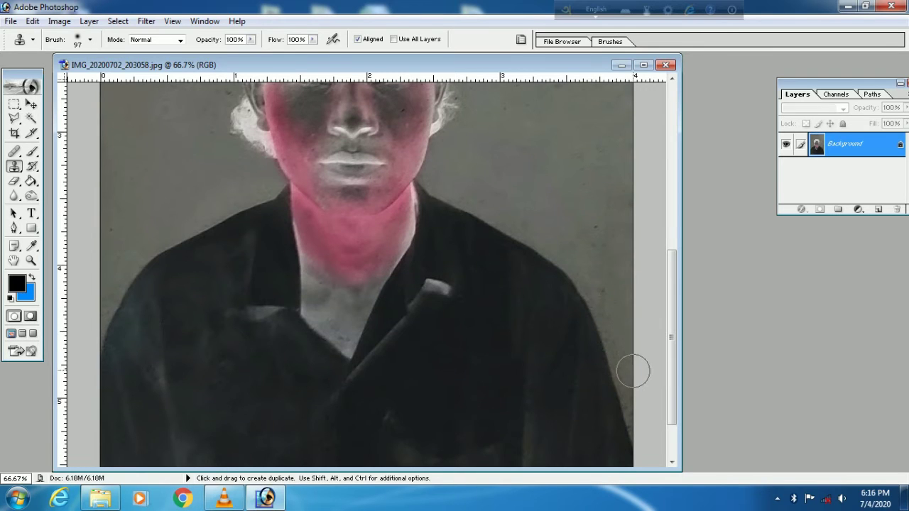
{"action": "left_click", "coordinate": [580, 205], "text": "alt"}
Stamp out the dark specks across the top background, including the upper-left one.
{"action": "scroll", "coordinate": [607, 285], "scroll_direction": "up", "scroll_amount": 4}
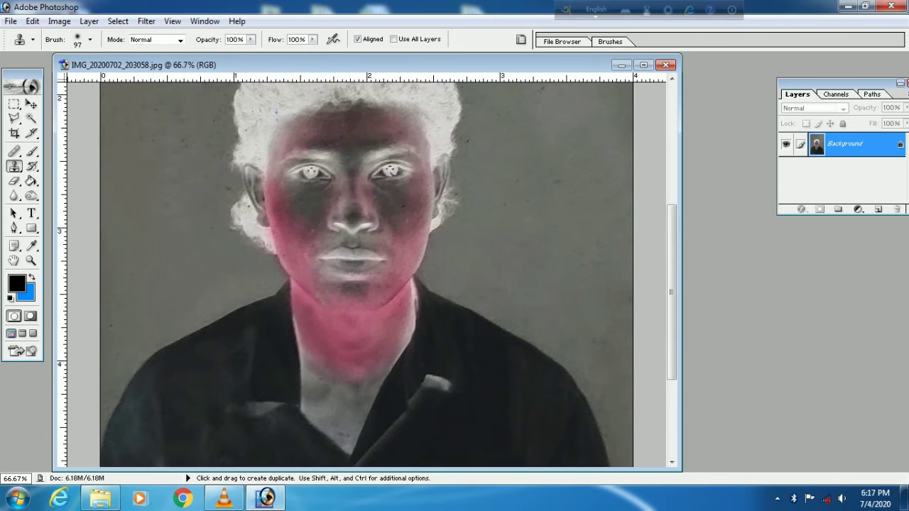
{"action": "scroll", "coordinate": [625, 263], "scroll_direction": "up", "scroll_amount": 5}
{"action": "left_click", "coordinate": [558, 258], "text": "alt"}
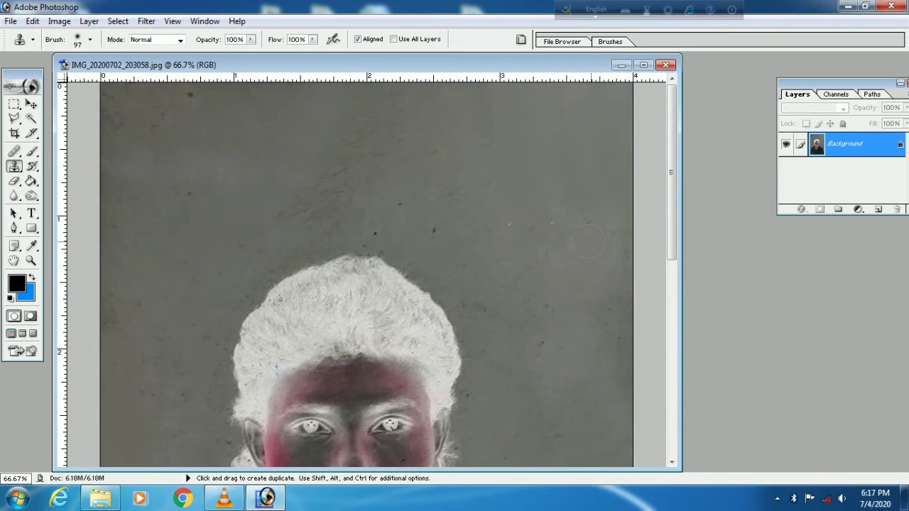
{"action": "left_click", "coordinate": [444, 259]}
{"action": "left_click", "coordinate": [183, 119]}
{"action": "left_click", "coordinate": [330, 197]}
Review the cleaned image and add a Selective Color adjustment layer.
{"action": "scroll", "coordinate": [192, 132], "scroll_direction": "down", "scroll_amount": 2}
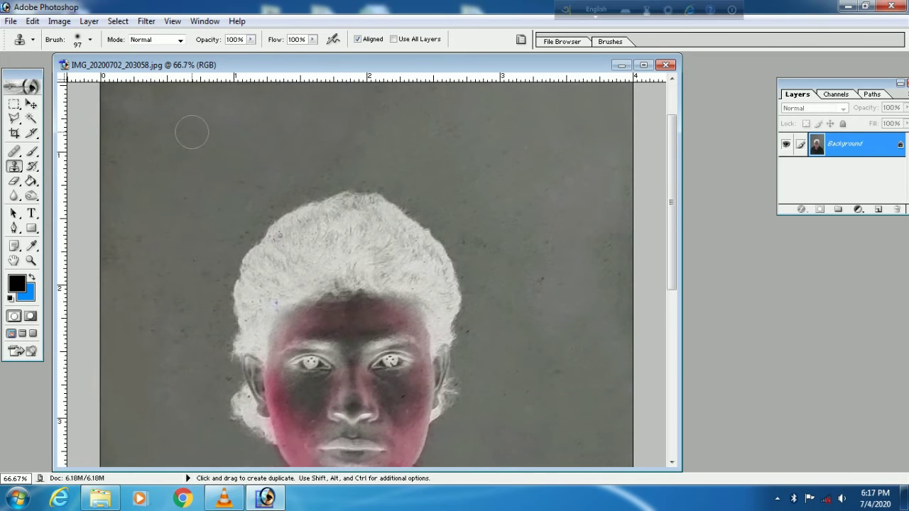
{"action": "scroll", "coordinate": [191, 132], "scroll_direction": "down", "scroll_amount": 1}
{"action": "scroll", "coordinate": [191, 133], "scroll_direction": "down", "scroll_amount": 3}
{"action": "scroll", "coordinate": [192, 133], "scroll_direction": "down", "scroll_amount": 4}
{"action": "scroll", "coordinate": [192, 132], "scroll_direction": "down", "scroll_amount": 1}
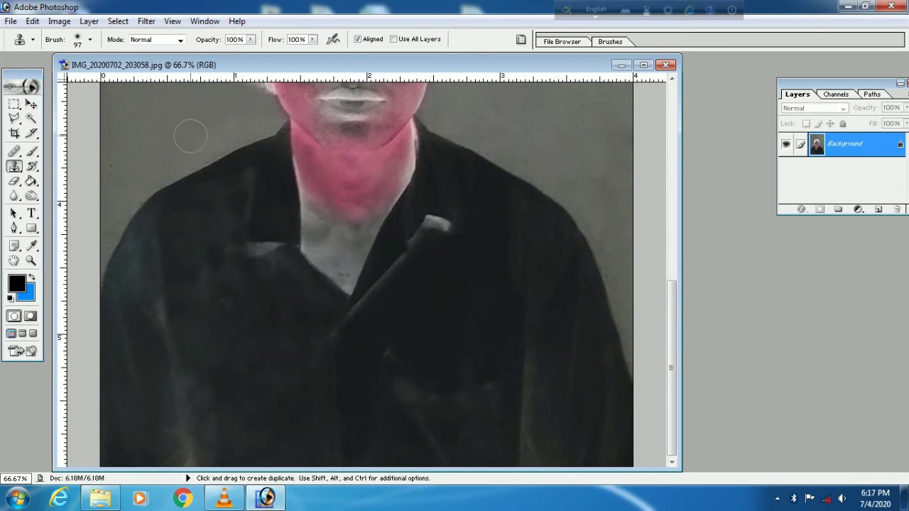
{"action": "scroll", "coordinate": [189, 136], "scroll_direction": "up", "scroll_amount": 2}
{"action": "scroll", "coordinate": [189, 136], "scroll_direction": "up", "scroll_amount": 5}
{"action": "scroll", "coordinate": [148, 141], "scroll_direction": "up", "scroll_amount": 2}
{"action": "scroll", "coordinate": [148, 141], "scroll_direction": "down", "scroll_amount": 3}
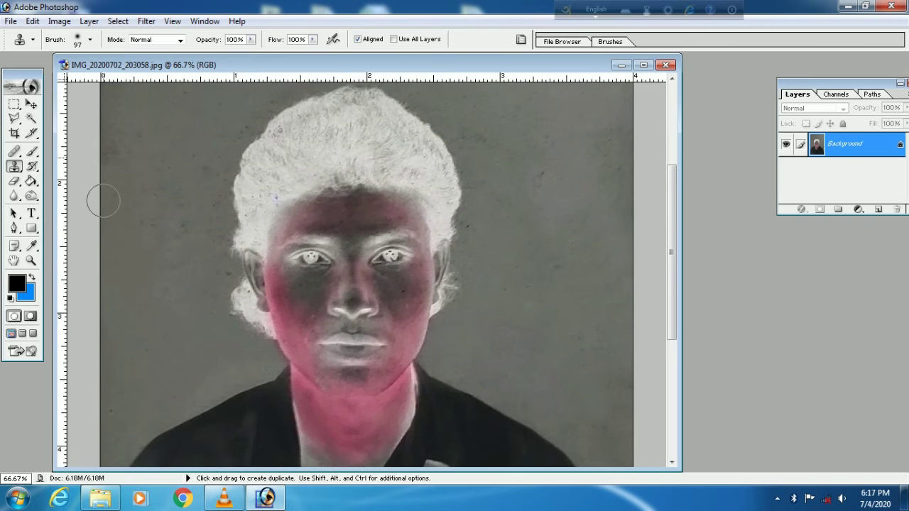
{"action": "left_click", "coordinate": [859, 210]}
{"action": "left_click", "coordinate": [799, 348]}
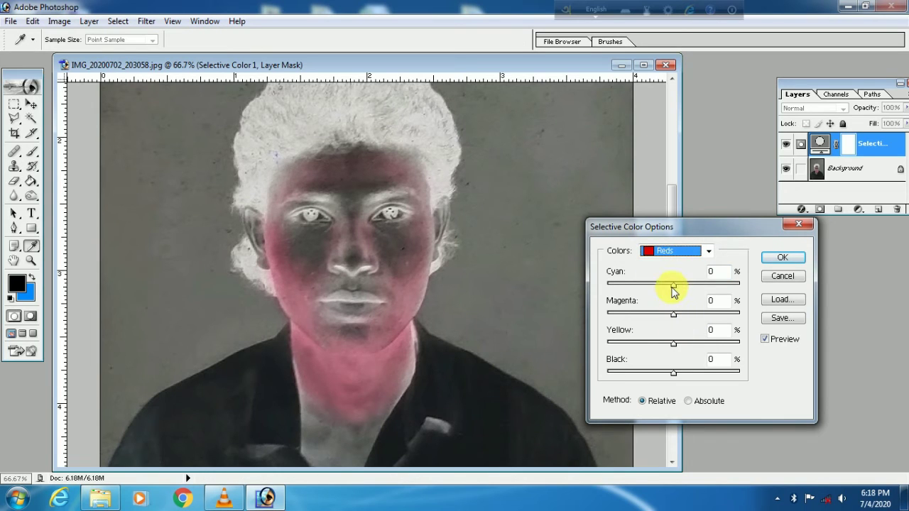
Lower Magenta in the Reds to -77 to remove the pink skin cast.
{"action": "left_click_drag", "start_coordinate": [668, 313], "coordinate": [675, 314]}
{"action": "key", "text": "shift+Down"}
{"action": "key", "text": "shift+Down"}
{"action": "key", "text": "Down"}
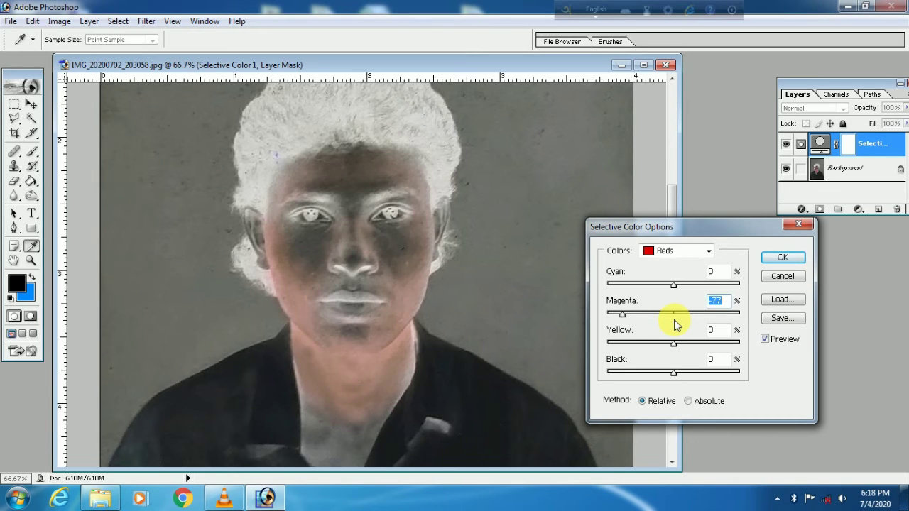
{"action": "left_click", "coordinate": [782, 257]}
{"action": "key", "text": "s"}
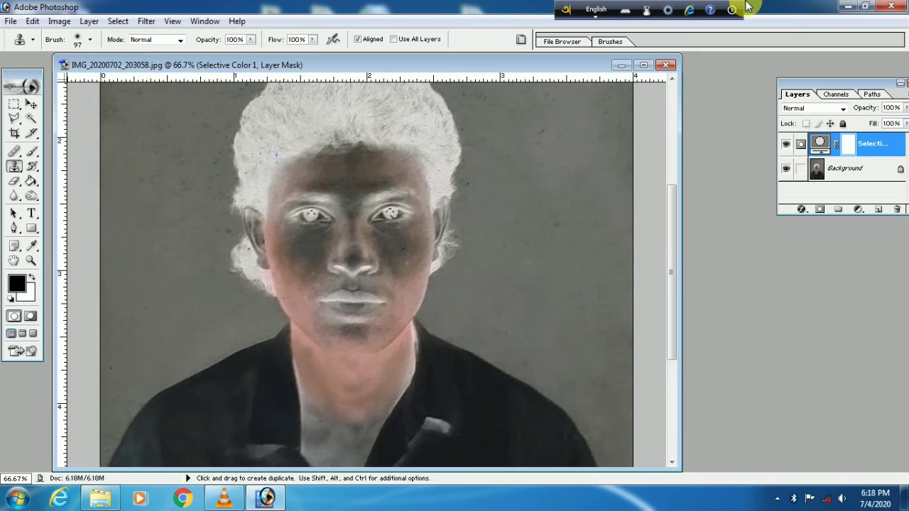
Merge the adjustment down and invert the negative into a positive portrait.
{"action": "key", "text": "ctrl+e"}
{"action": "key", "text": "ctrl+minus"}
{"action": "key", "text": "ctrl+minus"}
{"action": "key", "text": "ctrl+minus"}
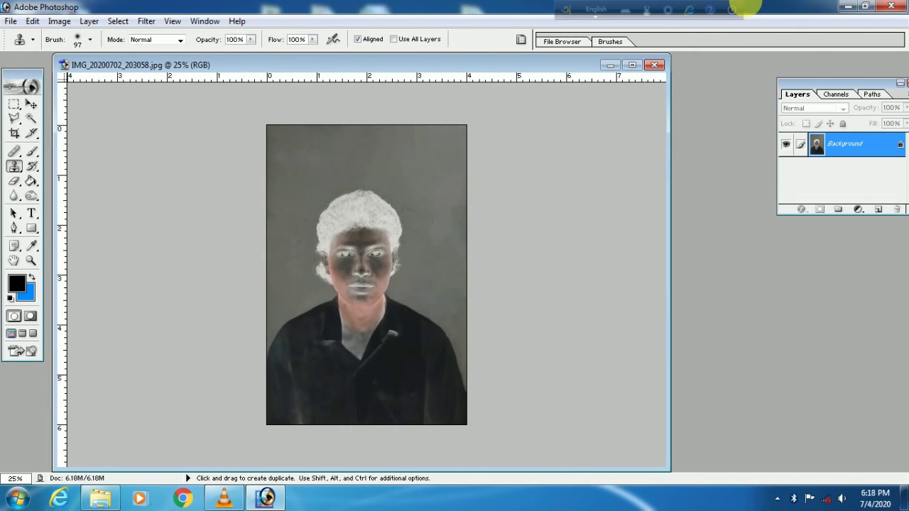
{"action": "key", "text": "ctrl+i"}
{"action": "key", "text": "ctrl+plus"}
Add a Selective Color layer with Cyans set to Cyan -100% and Black +36%.
{"action": "left_click", "coordinate": [857, 208]}
{"action": "left_click", "coordinate": [814, 346]}
{"action": "left_click_drag", "start_coordinate": [715, 225], "coordinate": [758, 226]}
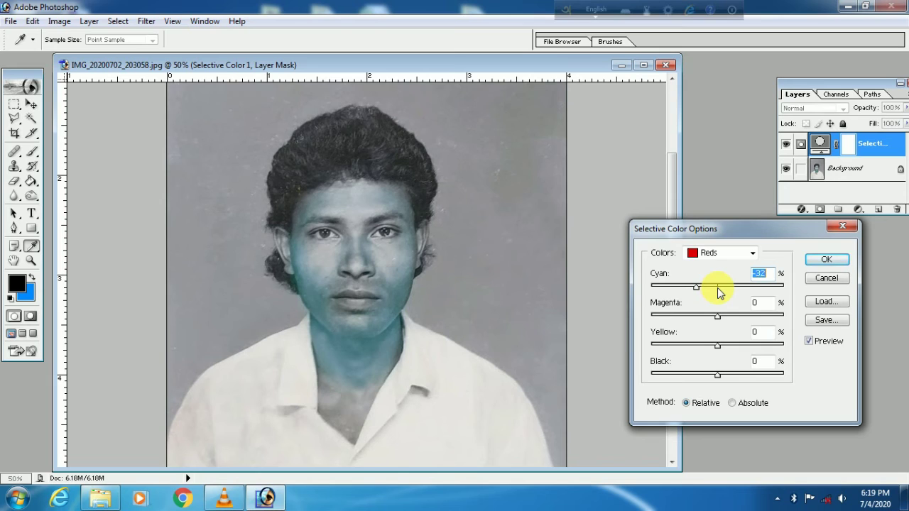
{"action": "left_click", "coordinate": [720, 253]}
{"action": "left_click", "coordinate": [710, 267]}
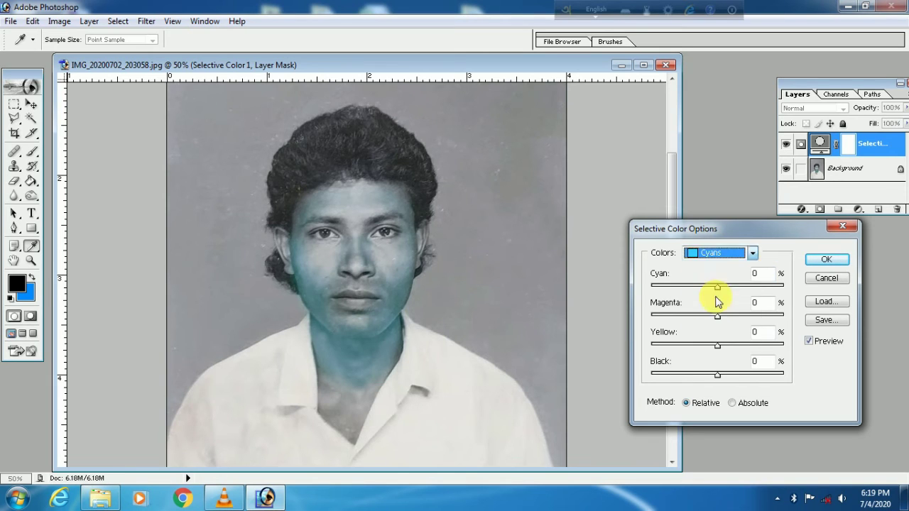
{"action": "left_click_drag", "start_coordinate": [717, 285], "coordinate": [708, 286]}
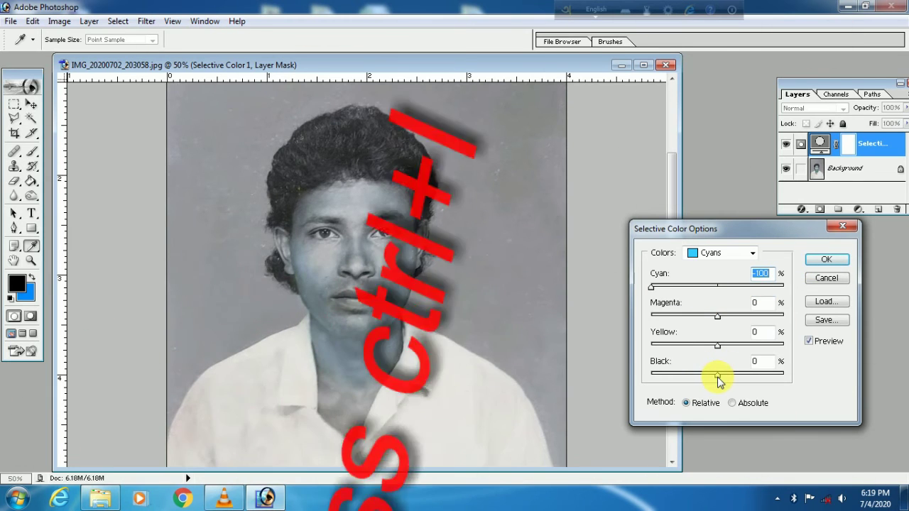
{"action": "mouse_move", "coordinate": [717, 376]}
{"action": "left_mouse_down"}
{"action": "mouse_move", "coordinate": [695, 376]}
{"action": "mouse_move", "coordinate": [742, 381]}
{"action": "left_mouse_up"}
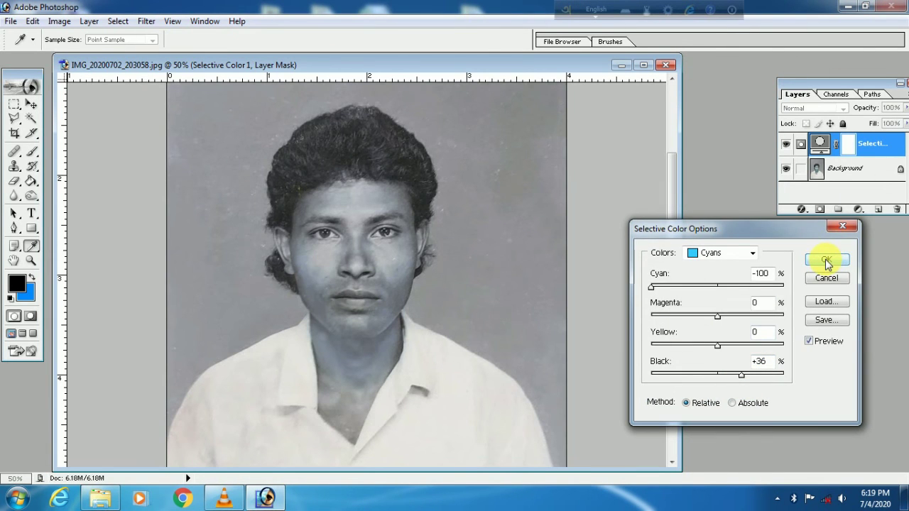
{"action": "left_click", "coordinate": [825, 259]}
{"action": "key", "text": "s"}
{"action": "key", "text": "d"}
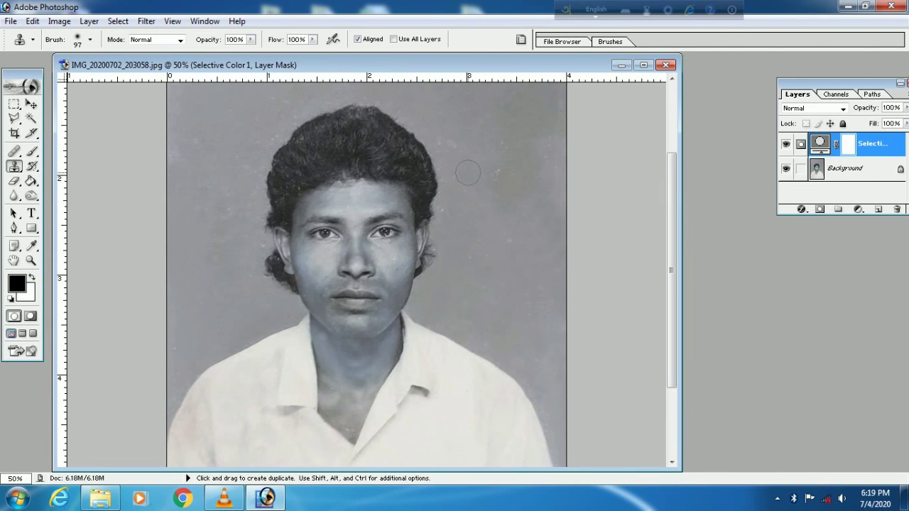